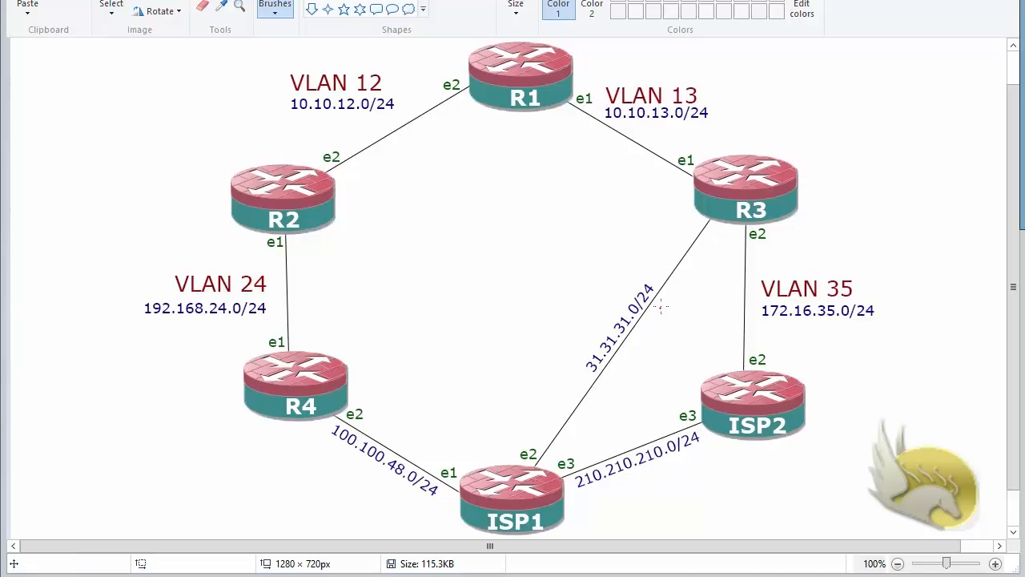
# - Circle the 31.31.31.0/24 and 100.100.48.0/24 link addresses in red on the network diagram
pyautogui.moveTo(662, 303)
pyautogui.mouseDown()
pyautogui.moveTo(632, 347)
pyautogui.moveTo(575, 313)
pyautogui.moveTo(669, 282)
pyautogui.moveTo(643, 350)
pyautogui.mouseUp()
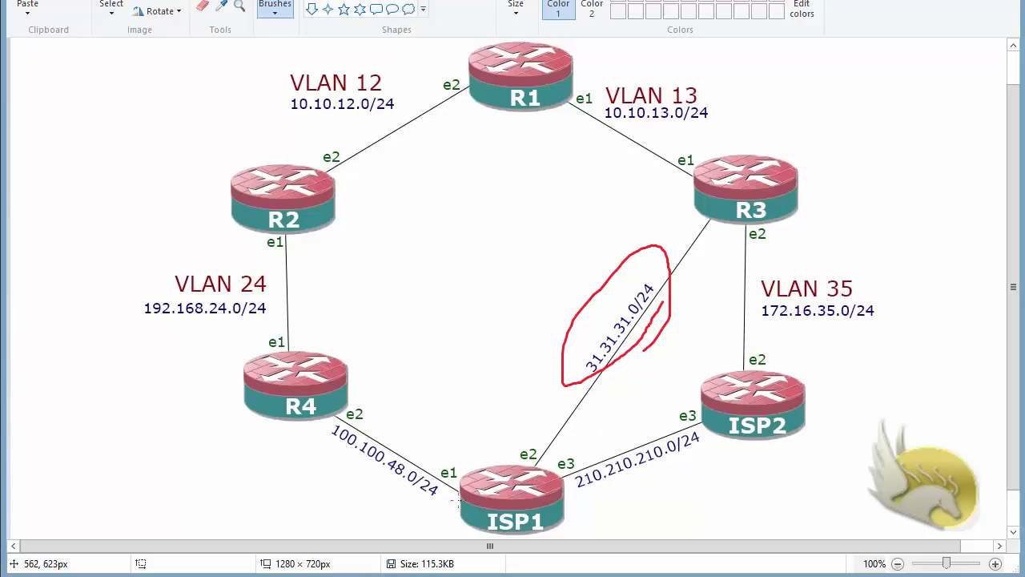
pyautogui.moveTo(436, 503)
pyautogui.mouseDown()
pyautogui.moveTo(364, 490)
pyautogui.moveTo(321, 414)
pyautogui.moveTo(424, 456)
pyautogui.moveTo(445, 496)
pyautogui.mouseUp()
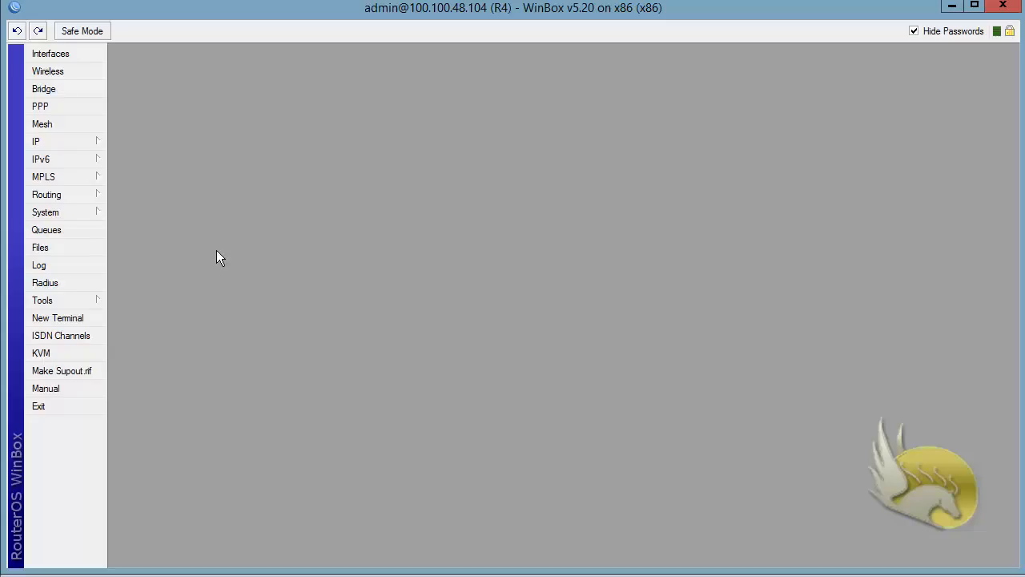
# - Add 100.100.48.0/24 as a new RIP network on router R4
pyautogui.click(78, 195)
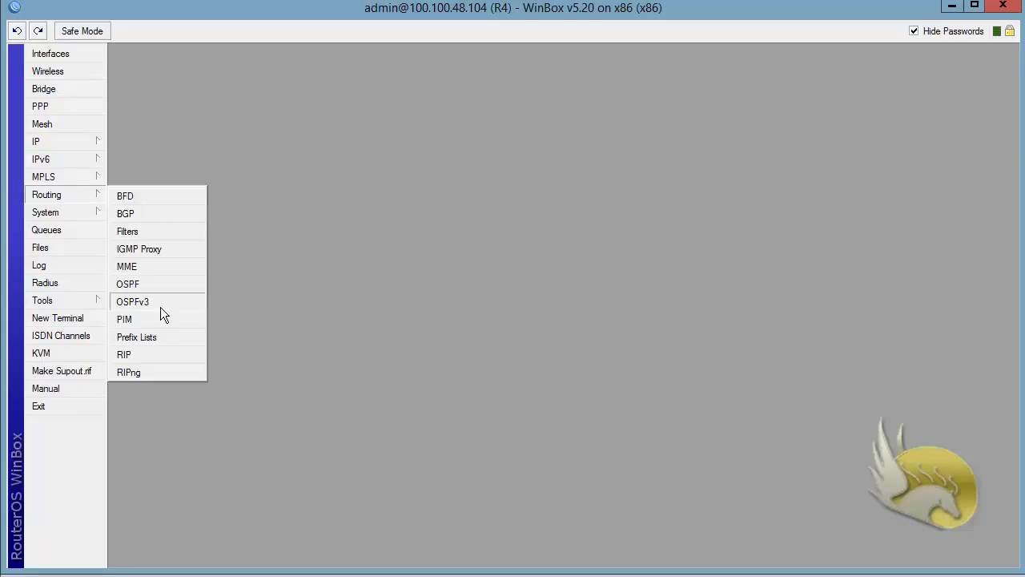
pyautogui.click(124, 354)
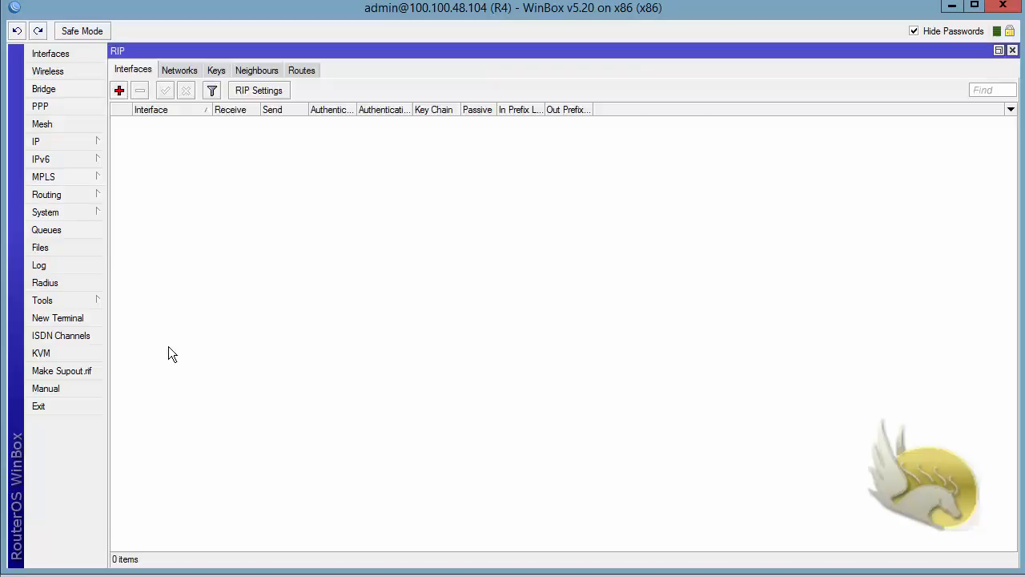
pyautogui.click(179, 70)
pyautogui.click(118, 90)
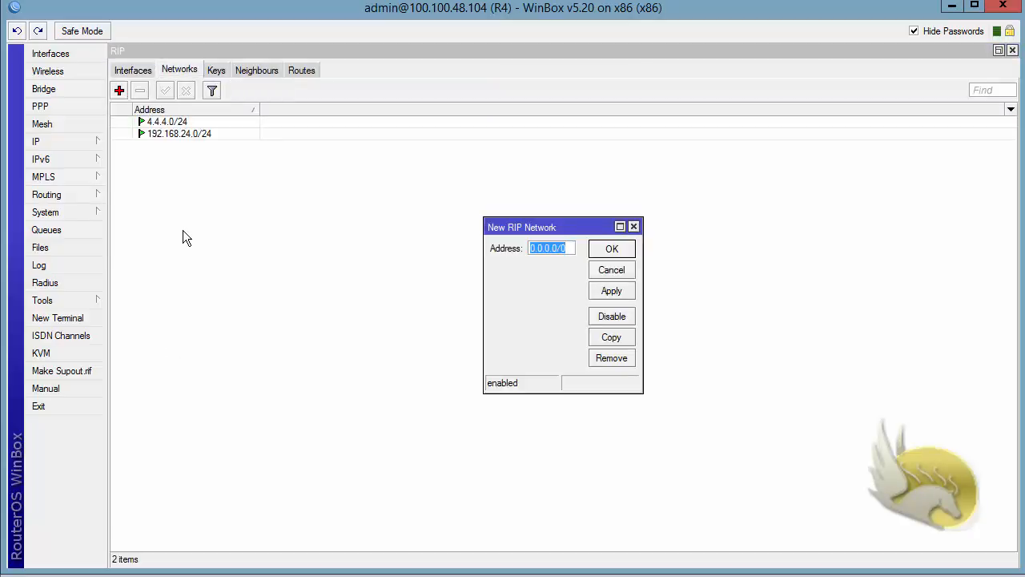
pyautogui.write('100.10')
pyautogui.write('0.')
pyautogui.write('48.0/24')
pyautogui.press('Return')
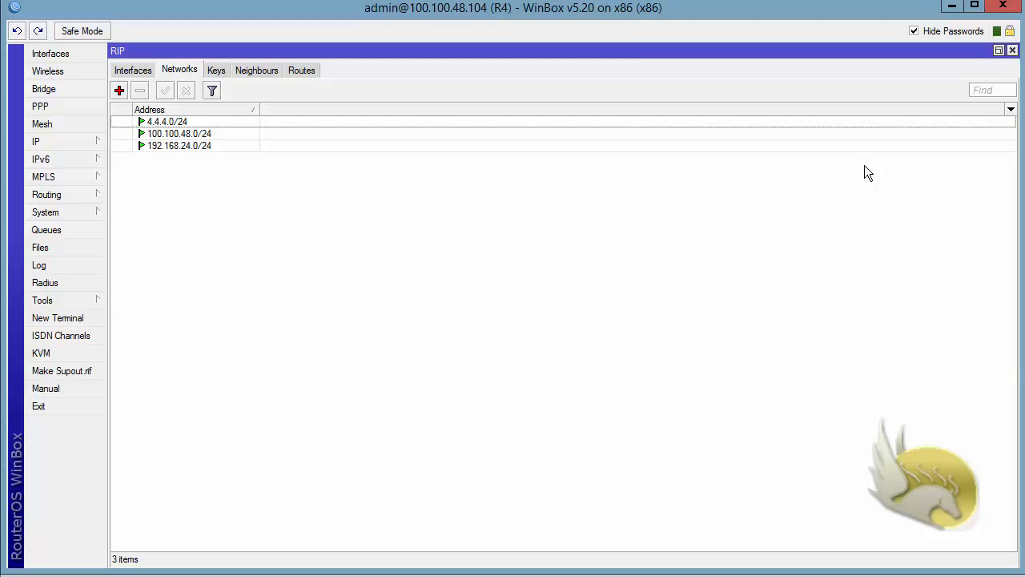
# - Switch to the ISP1 router's WinBox session and display its RIP networks
pyautogui.hotkey('alt', 'Tab')
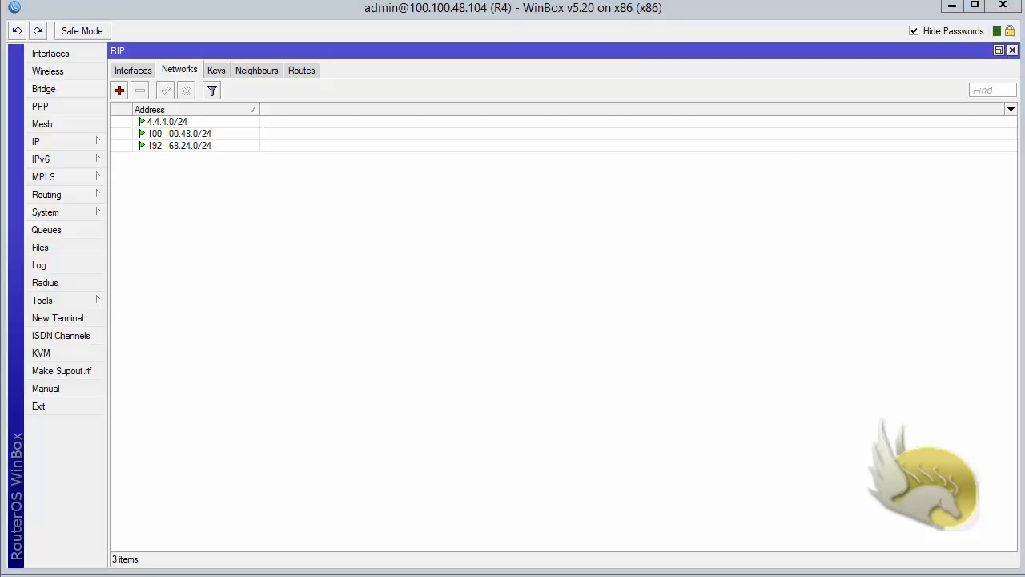
pyautogui.click(562, 546)
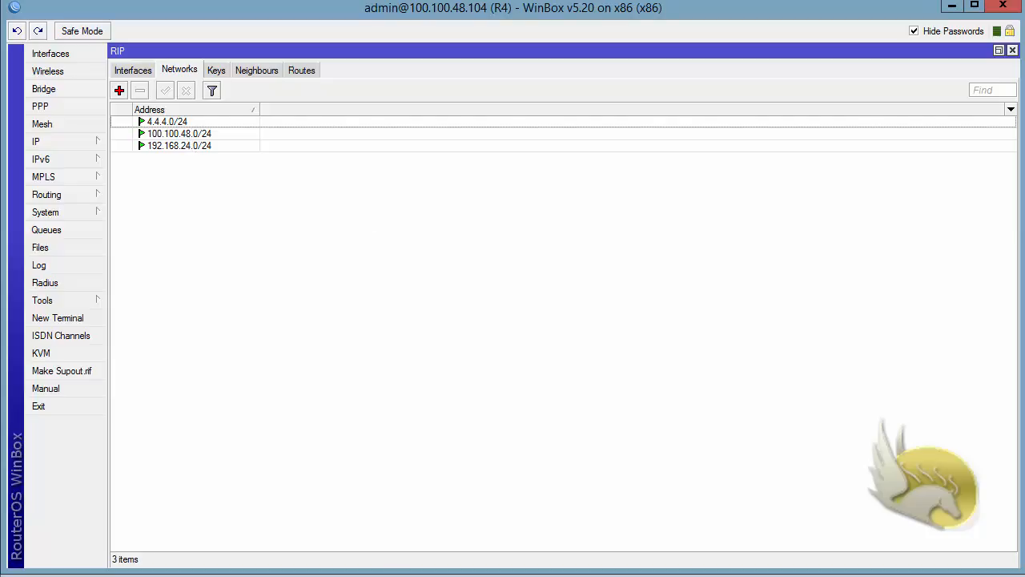
pyautogui.hotkey('alt', 'Tab')
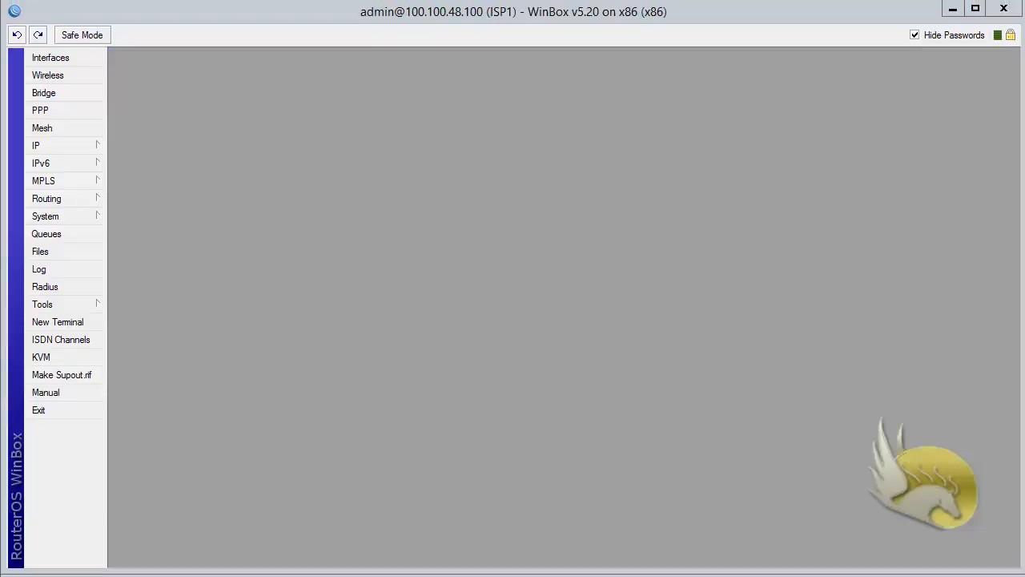
pyautogui.click(57, 204)
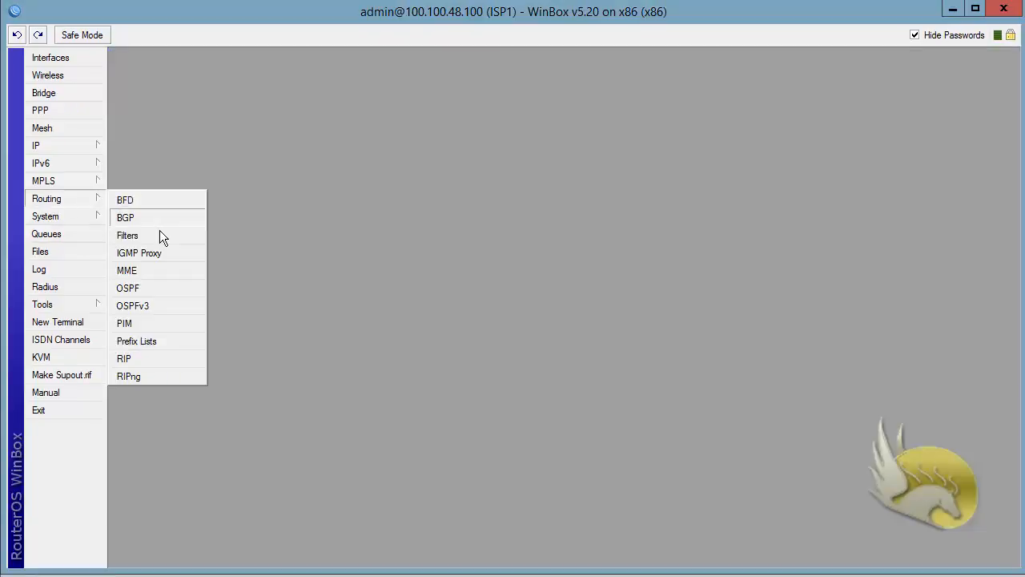
pyautogui.click(164, 355)
pyautogui.click(183, 75)
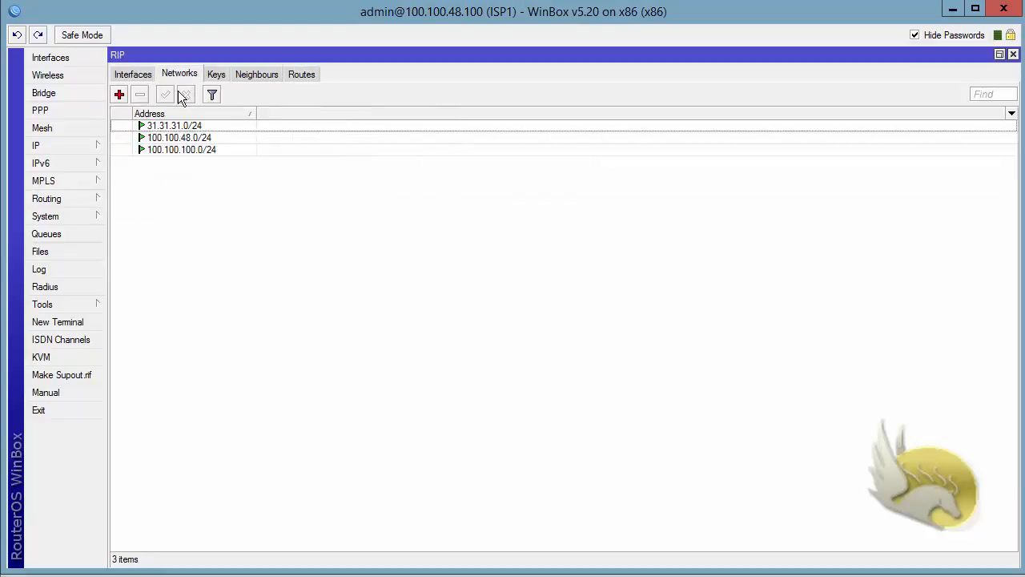
# - Review the RIP networks on ISP1 one by one and inspect the 4.4.4.0/24 entry among its RIP routes
pyautogui.click(163, 151)
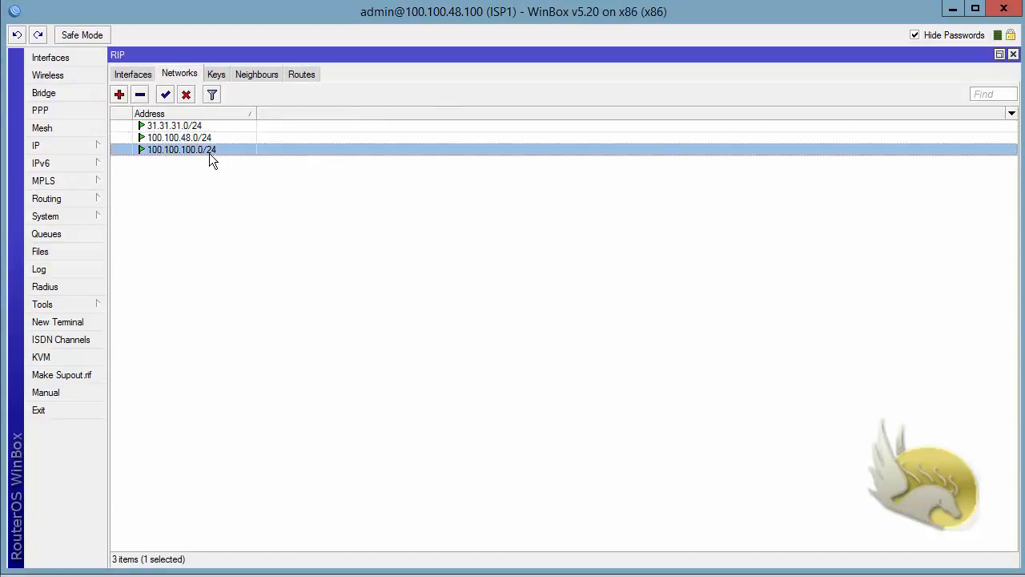
pyautogui.click(189, 138)
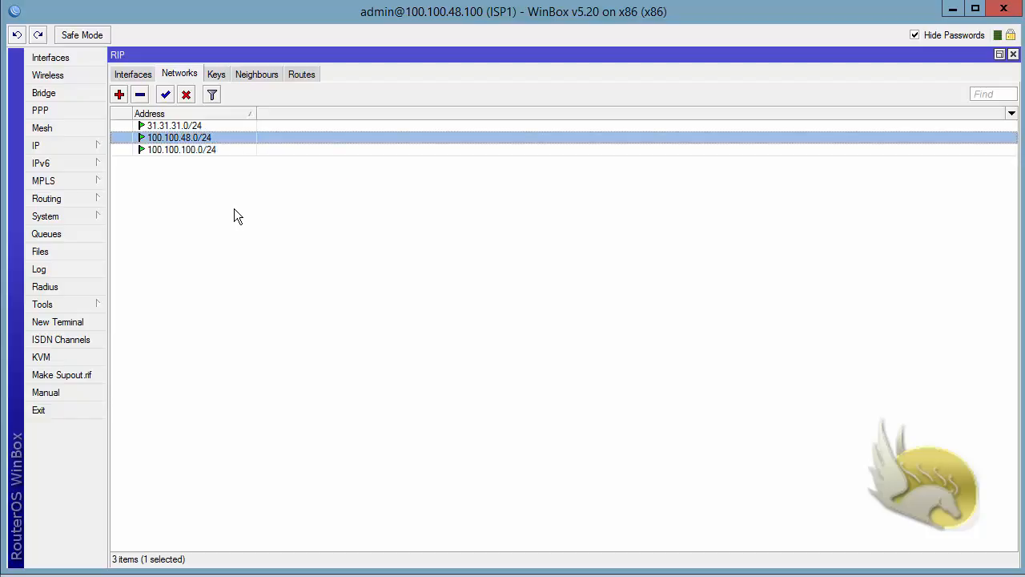
pyautogui.click(159, 126)
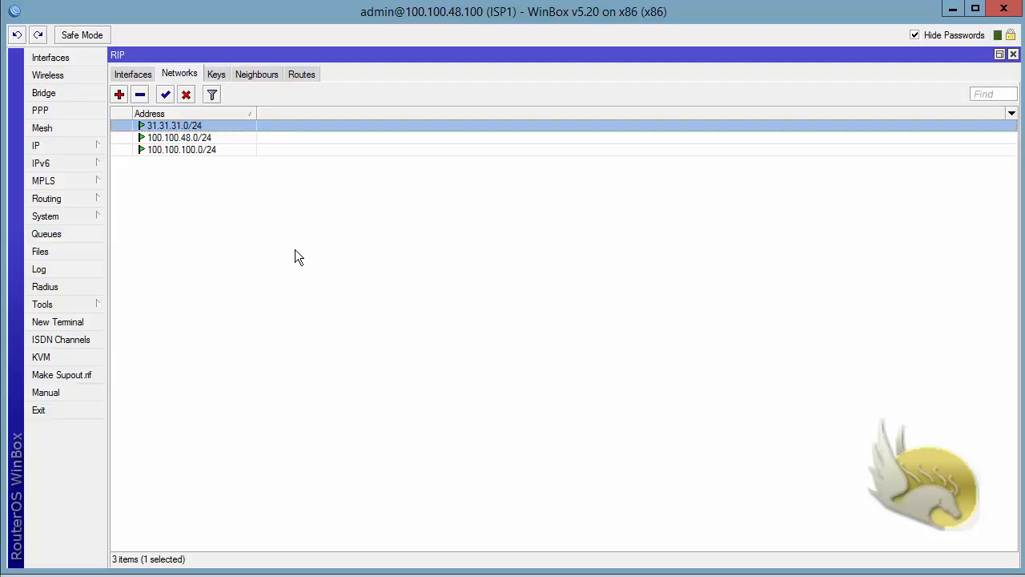
pyautogui.click(301, 76)
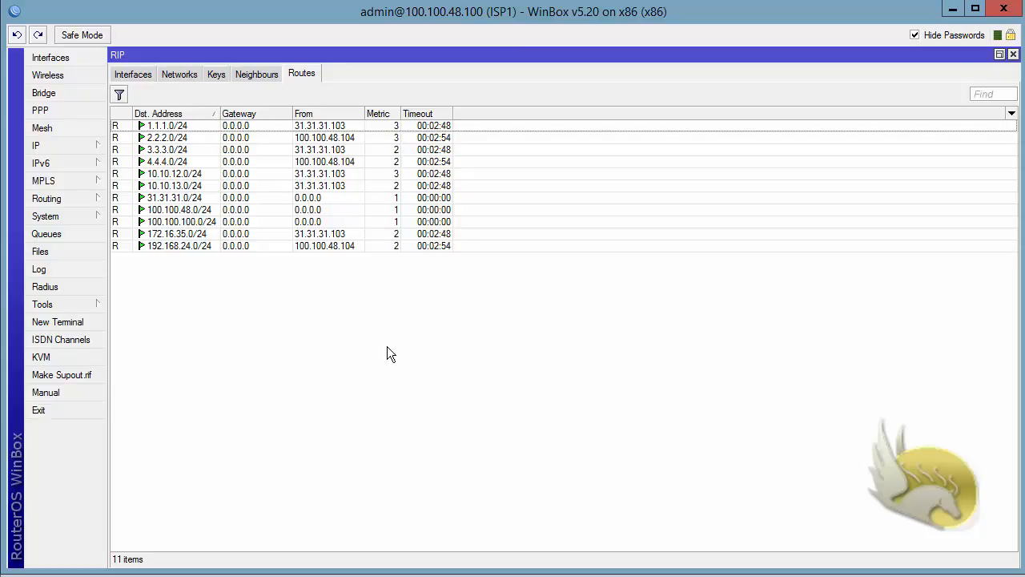
pyautogui.click(183, 162)
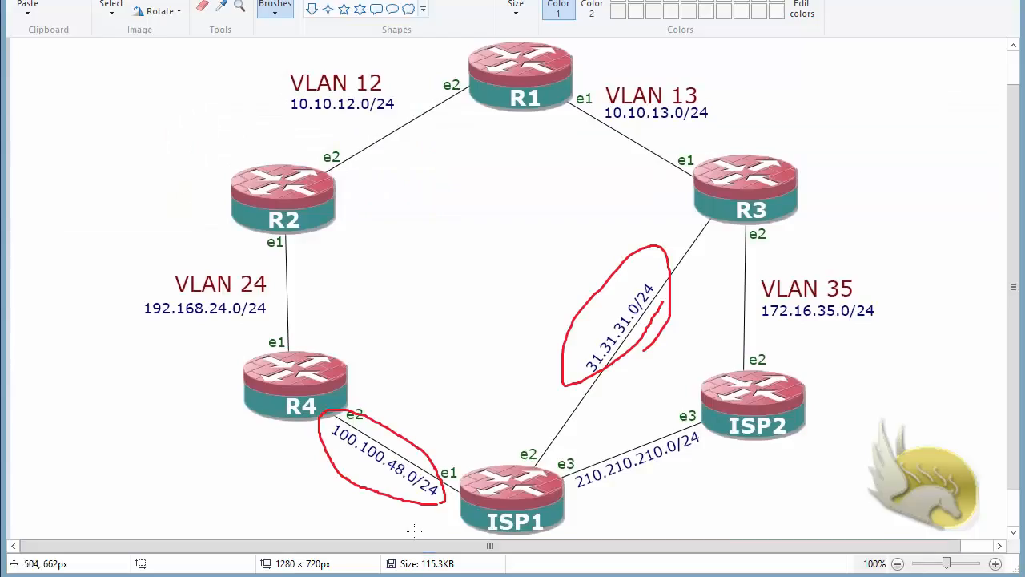
# - Undo the red circles on the network diagram, cross out the R4–ISP1 link, and remove that cross again
pyautogui.hotkey('ctrl', 'z')
pyautogui.hotkey('ctrl', 'z')
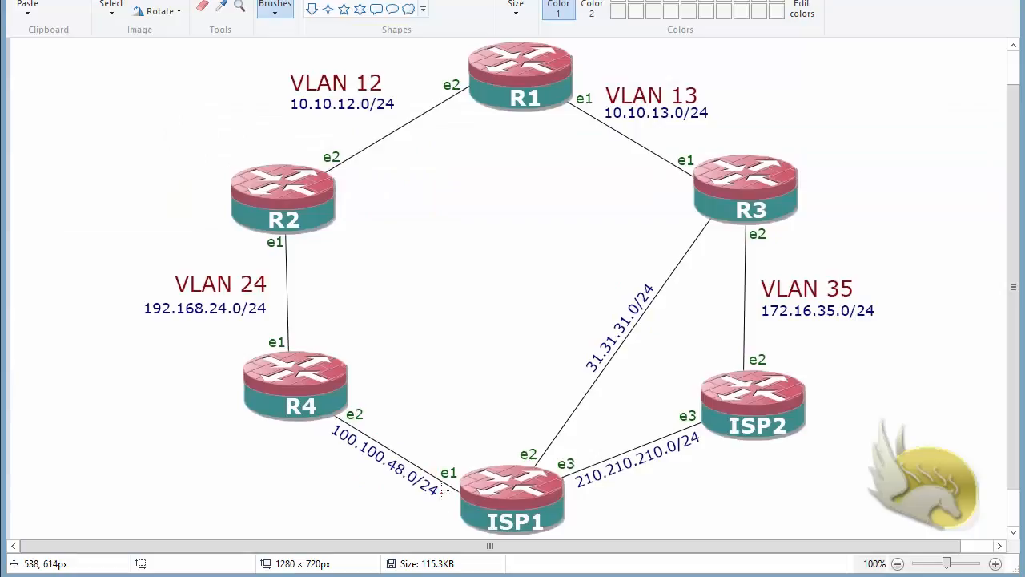
pyautogui.moveTo(392, 418)
pyautogui.mouseDown()
pyautogui.moveTo(372, 474)
pyautogui.moveTo(408, 435)
pyautogui.mouseUp()
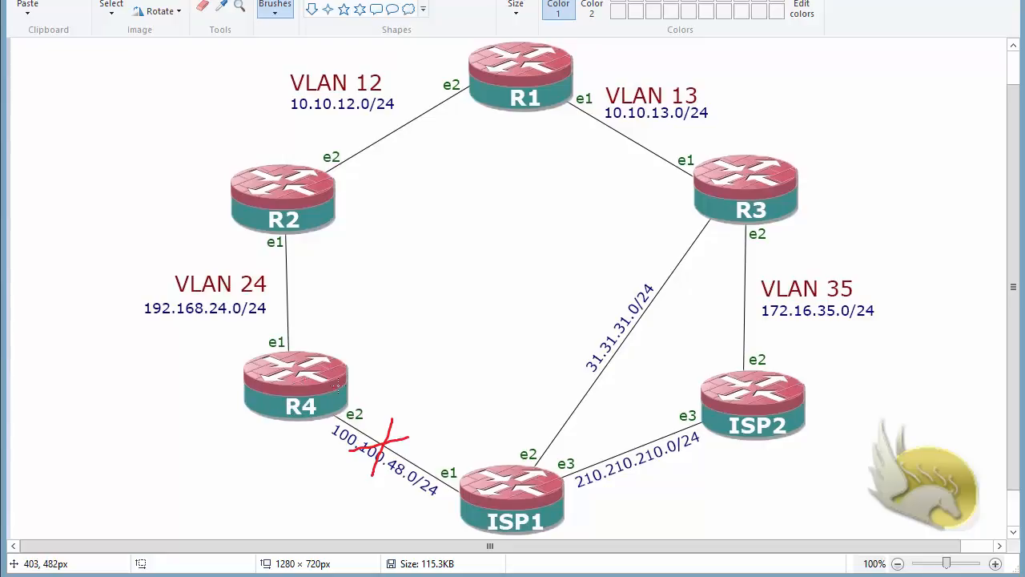
pyautogui.hotkey('ctrl', 'z')
pyautogui.hotkey('ctrl', 'z')
# - Mark R4 and trace its two paths from R3, red via ISP1 labelled 3 and blue via R1 and R2 labelled 4
pyautogui.moveTo(292, 376); pyautogui.dragTo(309, 357)
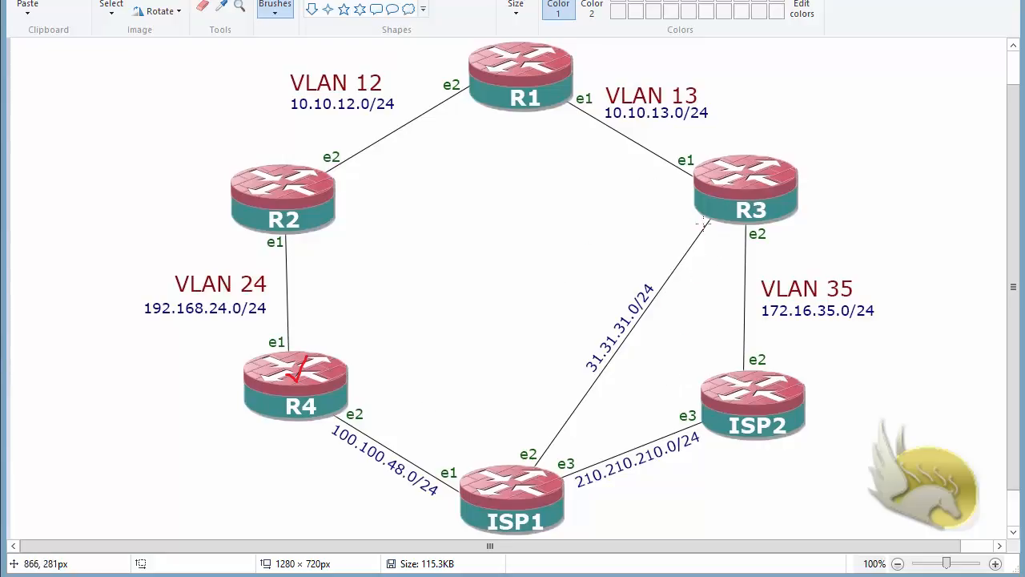
pyautogui.moveTo(702, 212)
pyautogui.mouseDown()
pyautogui.moveTo(658, 220)
pyautogui.moveTo(558, 320)
pyautogui.moveTo(538, 463)
pyautogui.moveTo(487, 413)
pyautogui.moveTo(372, 395)
pyautogui.moveTo(337, 403)
pyautogui.moveTo(322, 379)
pyautogui.moveTo(297, 383)
pyautogui.mouseUp()
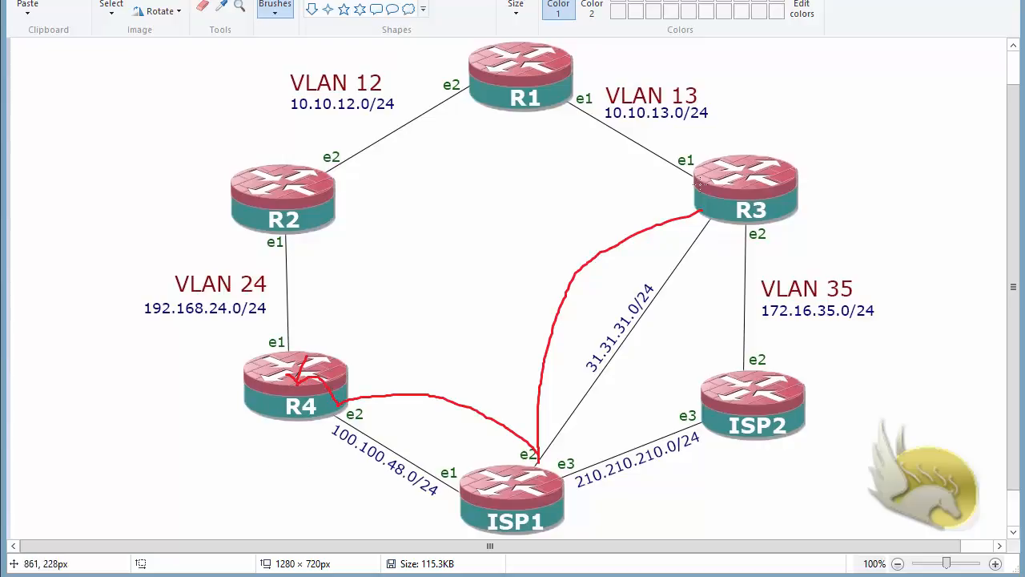
pyautogui.moveTo(697, 183)
pyautogui.mouseDown()
pyautogui.moveTo(591, 188)
pyautogui.moveTo(545, 98)
pyautogui.moveTo(540, 129)
pyautogui.moveTo(267, 215)
pyautogui.moveTo(285, 226)
pyautogui.moveTo(301, 312)
pyautogui.moveTo(289, 352)
pyautogui.moveTo(305, 350)
pyautogui.moveTo(319, 370)
pyautogui.moveTo(307, 382)
pyautogui.mouseUp()
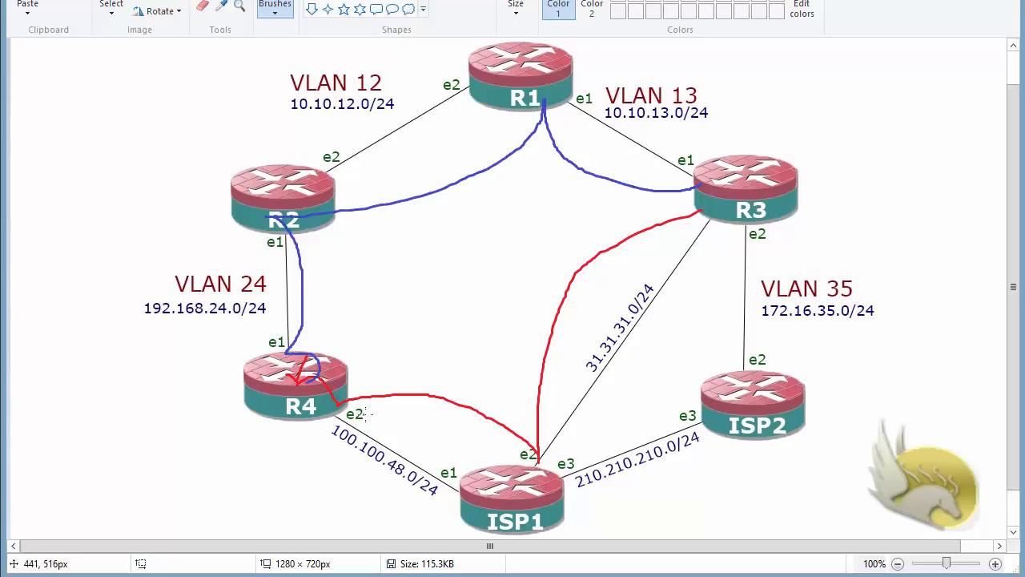
pyautogui.moveTo(411, 209)
pyautogui.mouseDown()
pyautogui.moveTo(412, 238)
pyautogui.moveTo(425, 240)
pyautogui.mouseUp()
pyautogui.moveTo(552, 270)
pyautogui.mouseDown()
pyautogui.moveTo(574, 287)
pyautogui.moveTo(560, 296)
pyautogui.mouseUp()
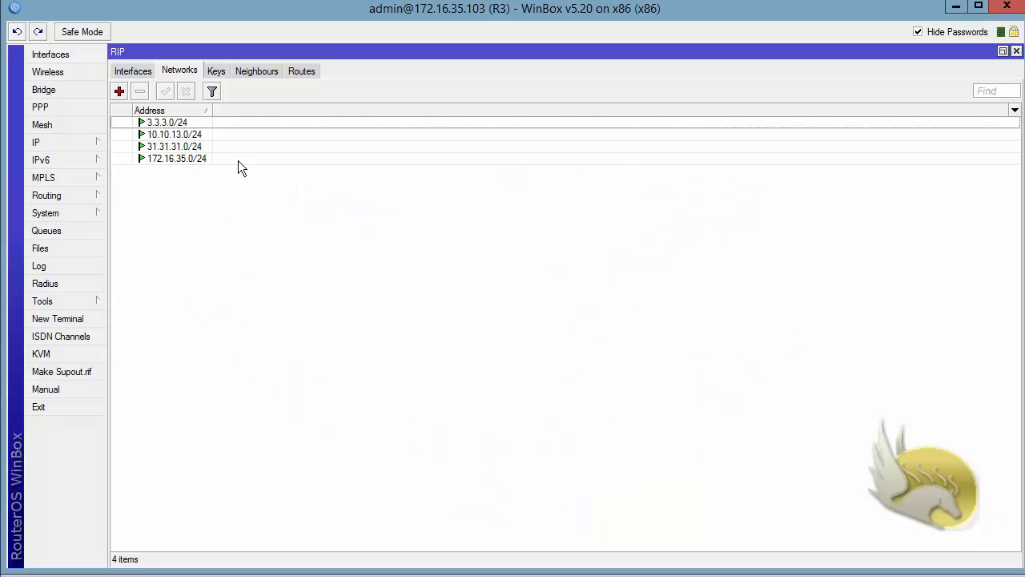
# - Inspect the 4.4.4.0/24 entry among the RIP routes on router R3
pyautogui.click(301, 71)
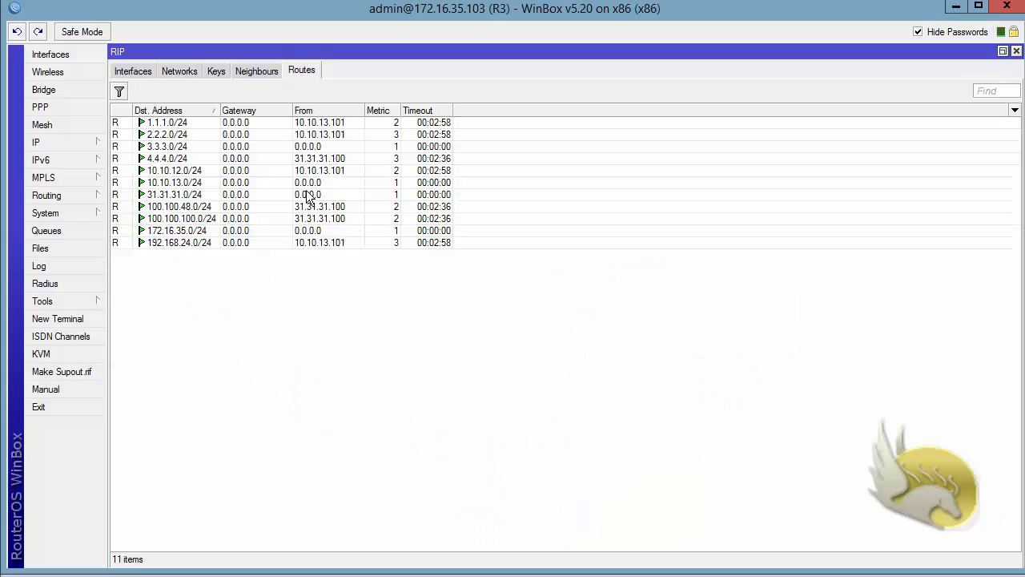
pyautogui.click(191, 157)
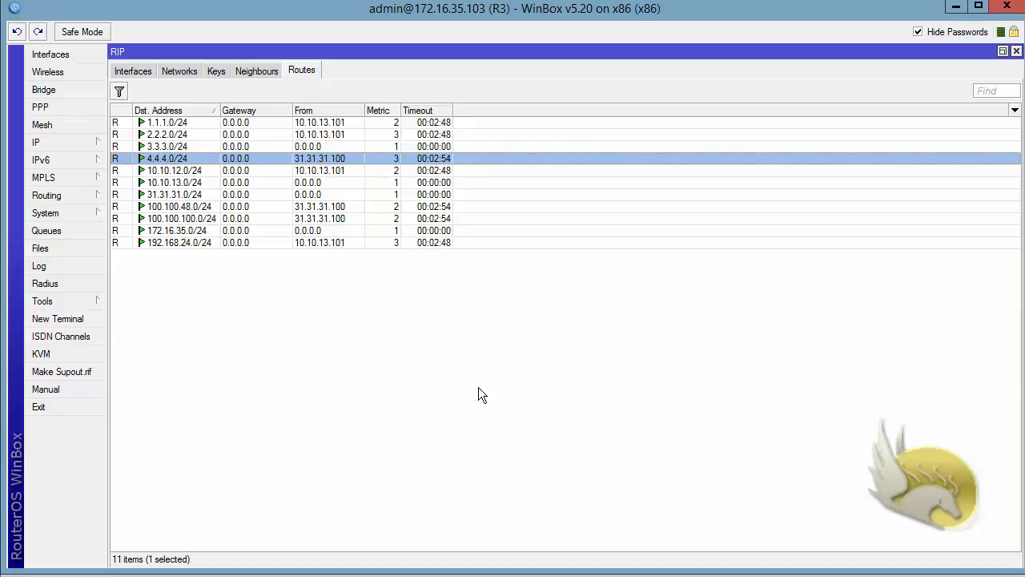
# - On the network diagram, tick the R2–R4 path and cross out the path between R4 and ISP1 in blue
pyautogui.click(334, 574)
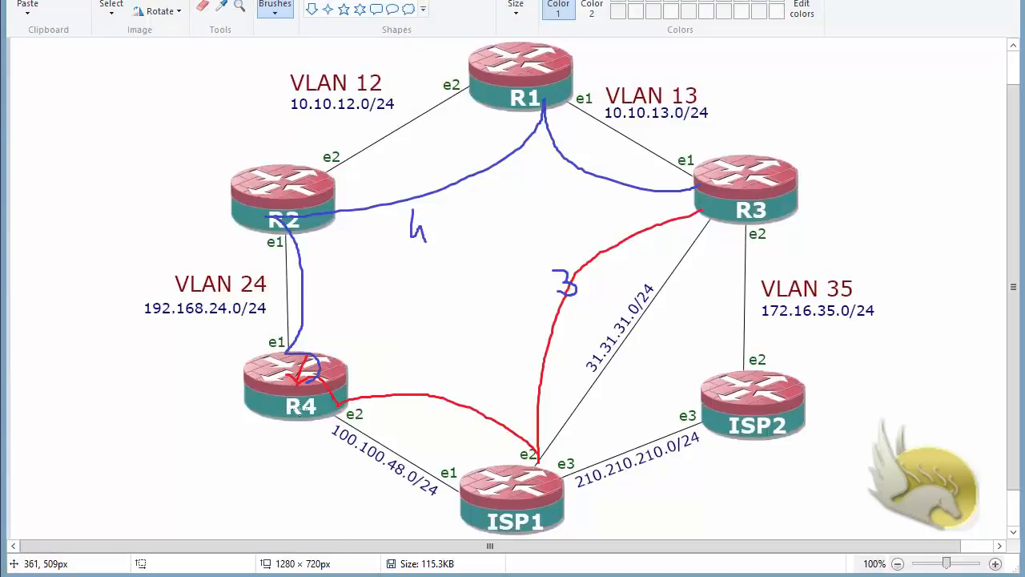
pyautogui.moveTo(290, 282)
pyautogui.mouseDown()
pyautogui.moveTo(295, 291)
pyautogui.moveTo(330, 225)
pyautogui.mouseUp()
pyautogui.moveTo(437, 346); pyautogui.dragTo(395, 449)
pyautogui.moveTo(385, 354); pyautogui.dragTo(455, 439)
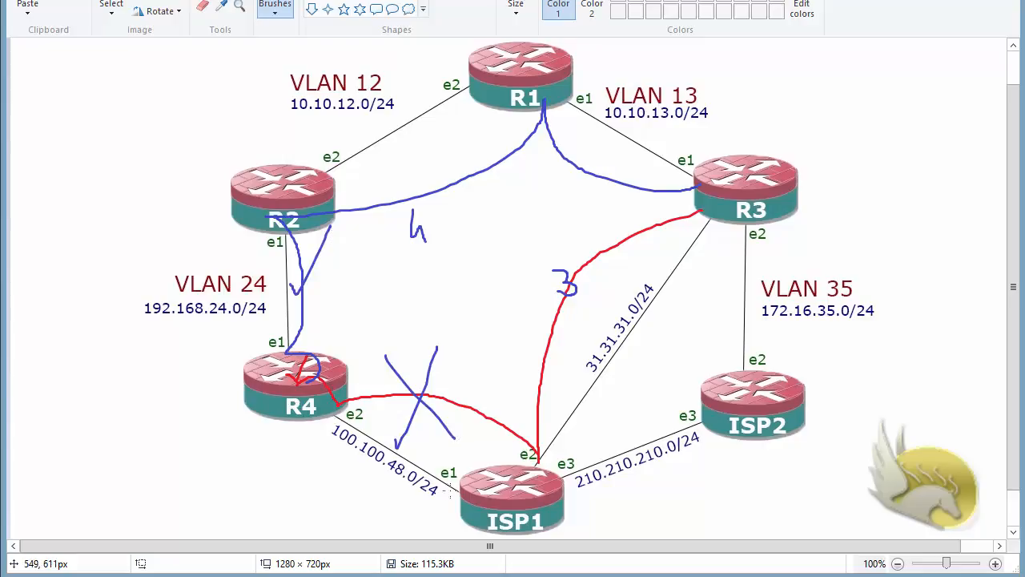
# - Undo all the path tracings, numbers, tick and cross marks on the network diagram
pyautogui.hotkey('ctrl', 'z')
pyautogui.hotkey('ctrl', 'z')
pyautogui.hotkey('ctrl', 'z')
pyautogui.hotkey('ctrl', 'z')
pyautogui.hotkey('ctrl', 'z')
pyautogui.hotkey('ctrl', 'z')
pyautogui.hotkey('ctrl', 'z')
pyautogui.hotkey('ctrl', 'z')
pyautogui.hotkey('ctrl', 'z')
pyautogui.hotkey('ctrl', 'z')
pyautogui.hotkey('ctrl', 'z')
pyautogui.hotkey('ctrl', 'z')
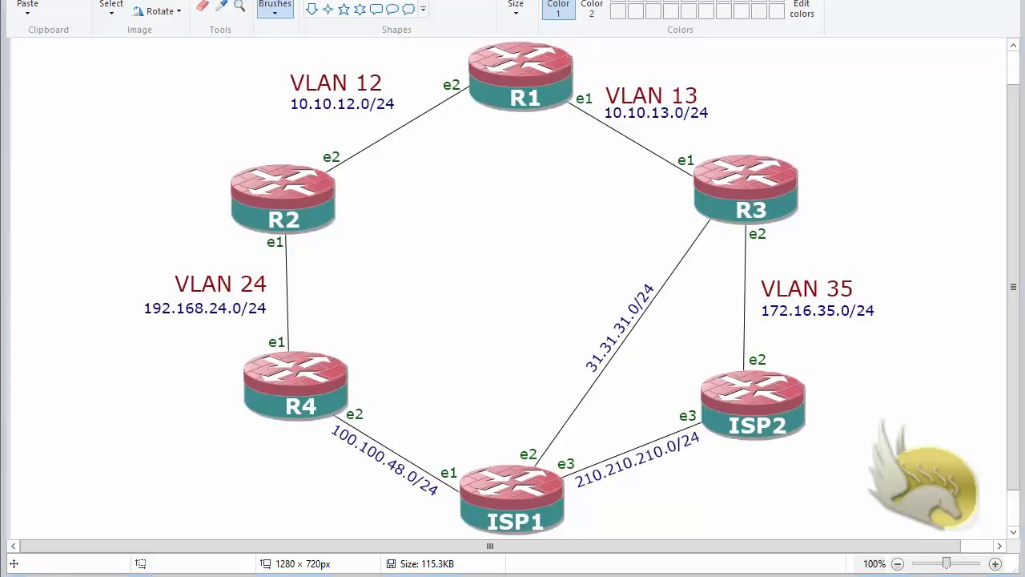
# - Switch to the R4 router session and start a new prefix list rule with the chain RIP-OUT
pyautogui.hotkey('alt', 'Tab')
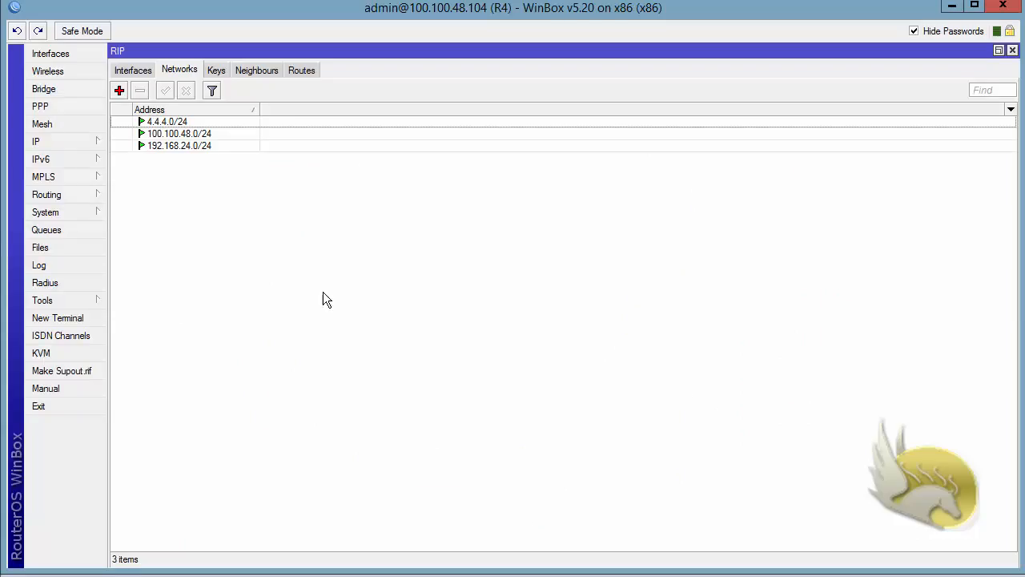
pyautogui.click(78, 196)
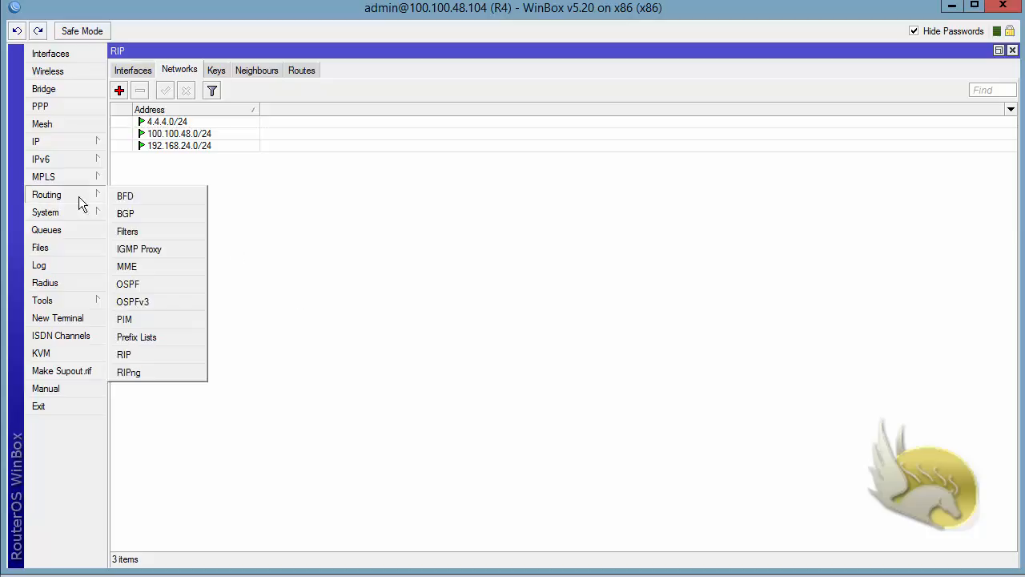
pyautogui.click(180, 336)
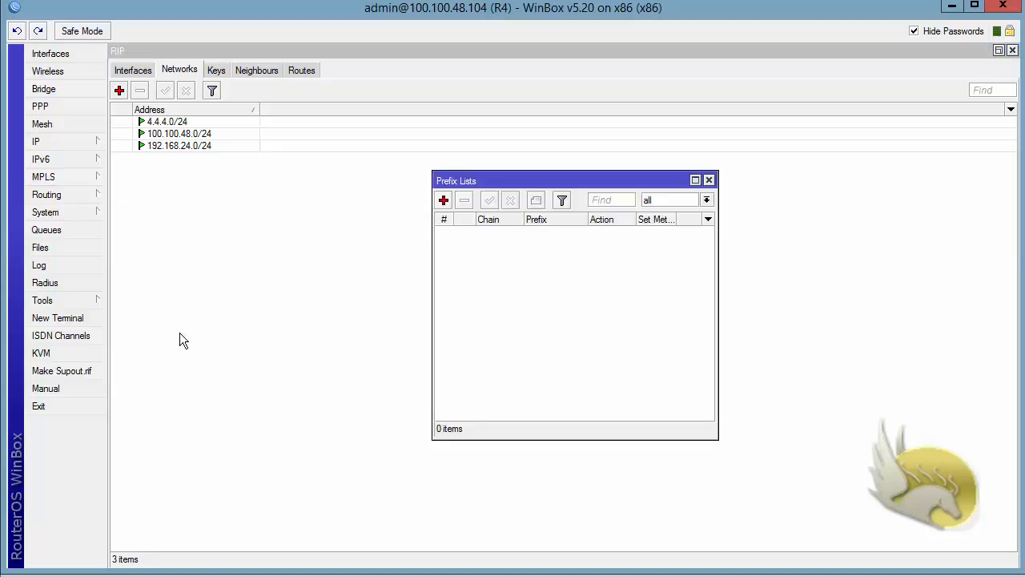
pyautogui.click(443, 201)
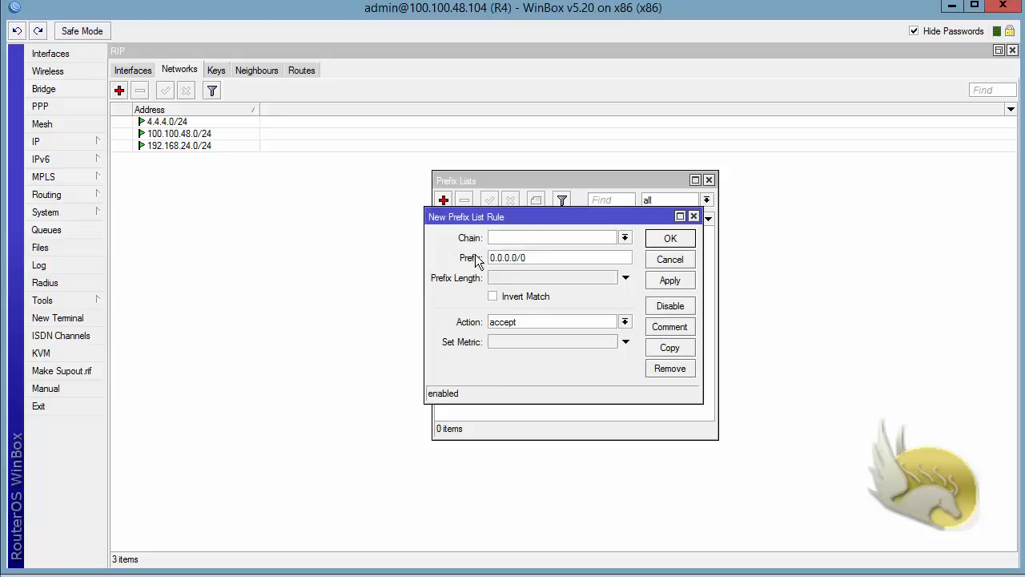
pyautogui.write('RIP-OUT')
# - Mark the outbound direction from R4 toward ISP1 beside the e2 interface on the network diagram
pyautogui.hotkey('alt', 'Tab')
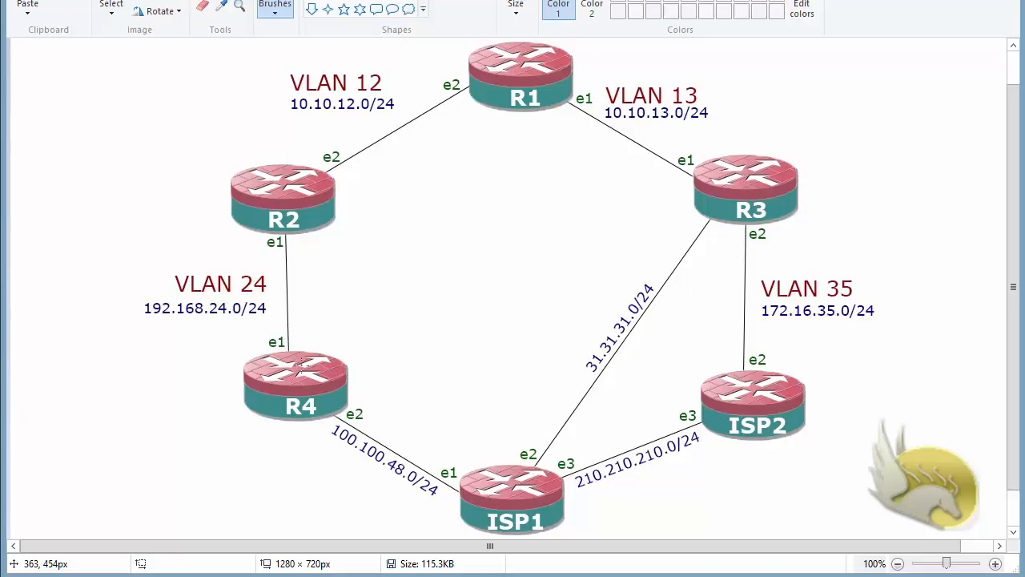
pyautogui.moveTo(318, 384); pyautogui.dragTo(392, 407)
pyautogui.moveTo(368, 399); pyautogui.dragTo(393, 409)
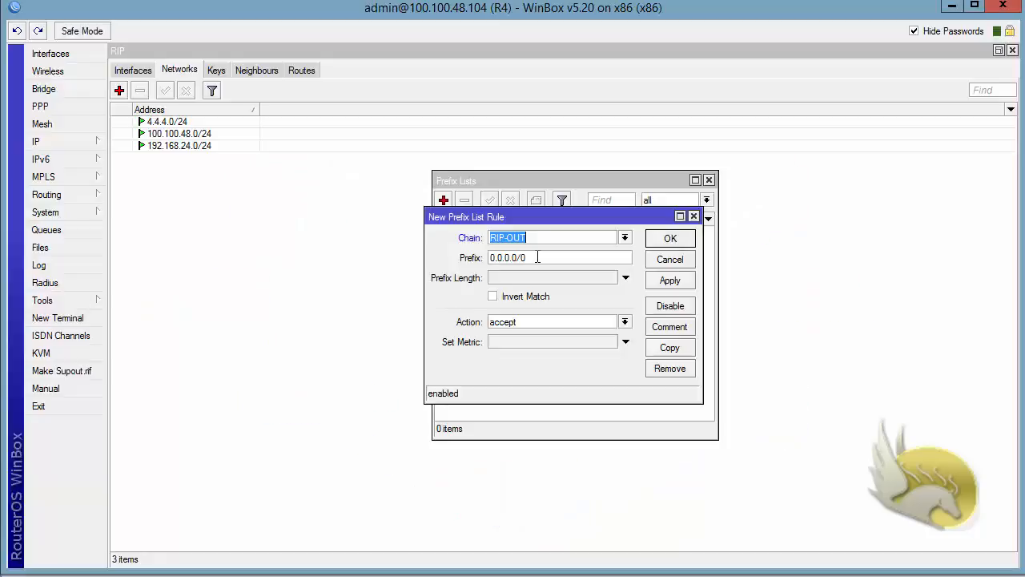
# - Set the RIP-OUT rule's prefix to 4.4.4.0/24 and its action to discard, save it, and maximize the prefix list window
pyautogui.press('Tab')
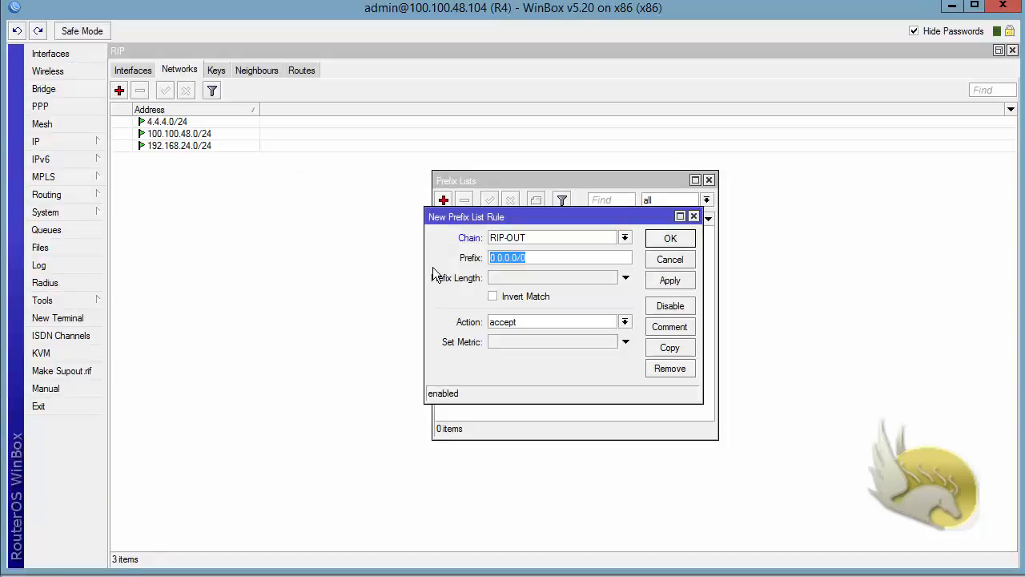
pyautogui.write('4.4.4.0/24')
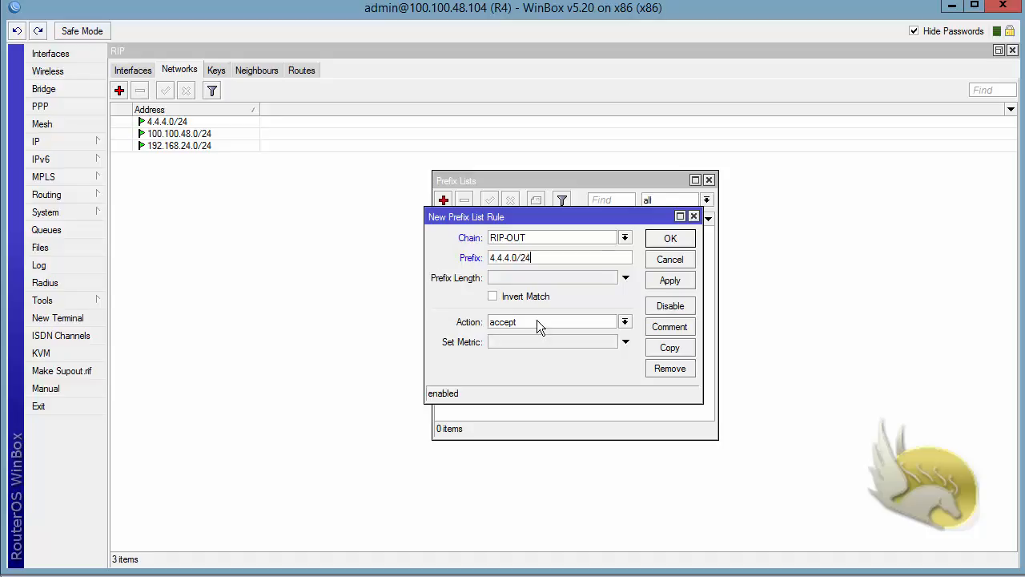
pyautogui.click(625, 322)
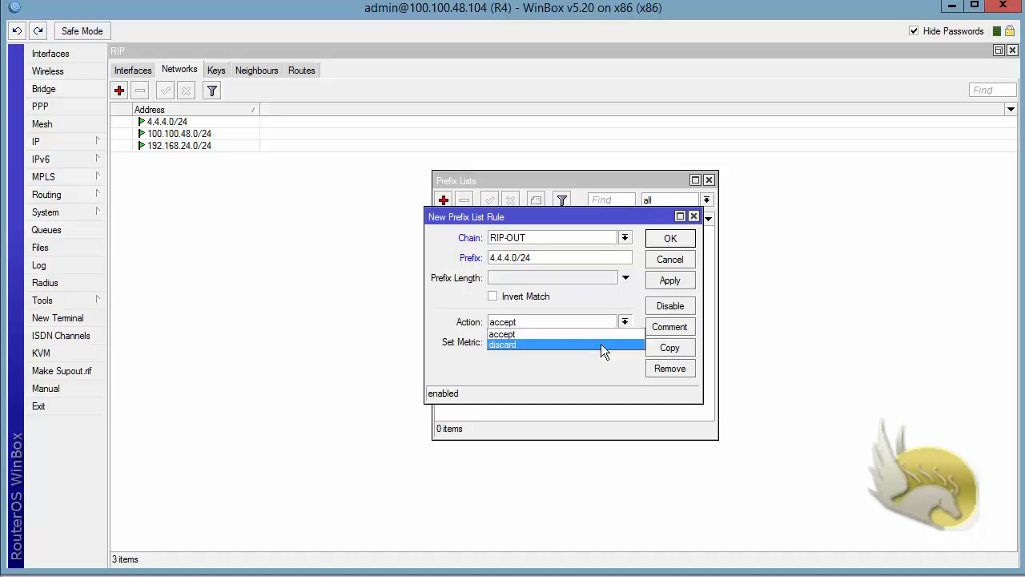
pyautogui.click(602, 345)
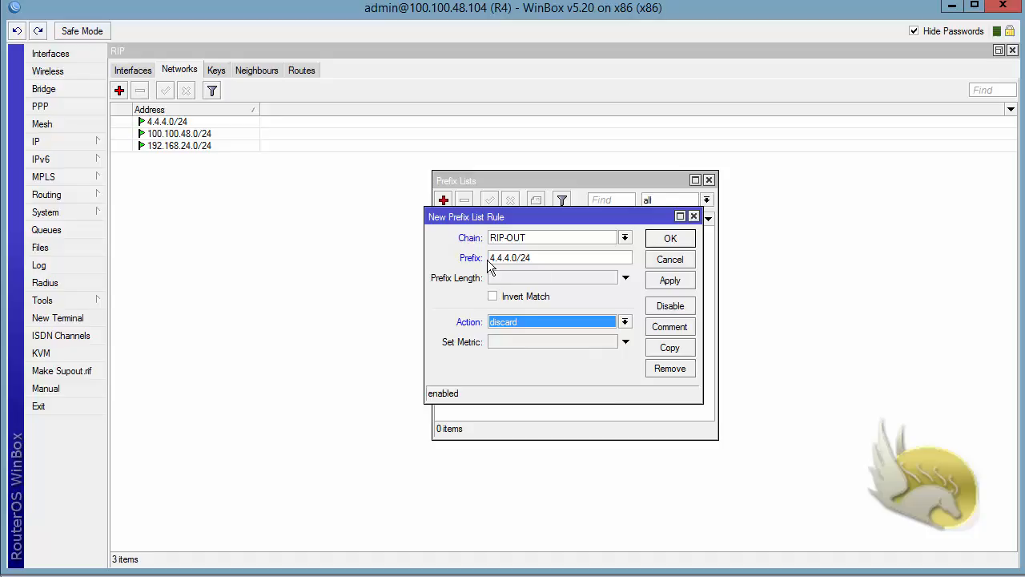
pyautogui.click(664, 239)
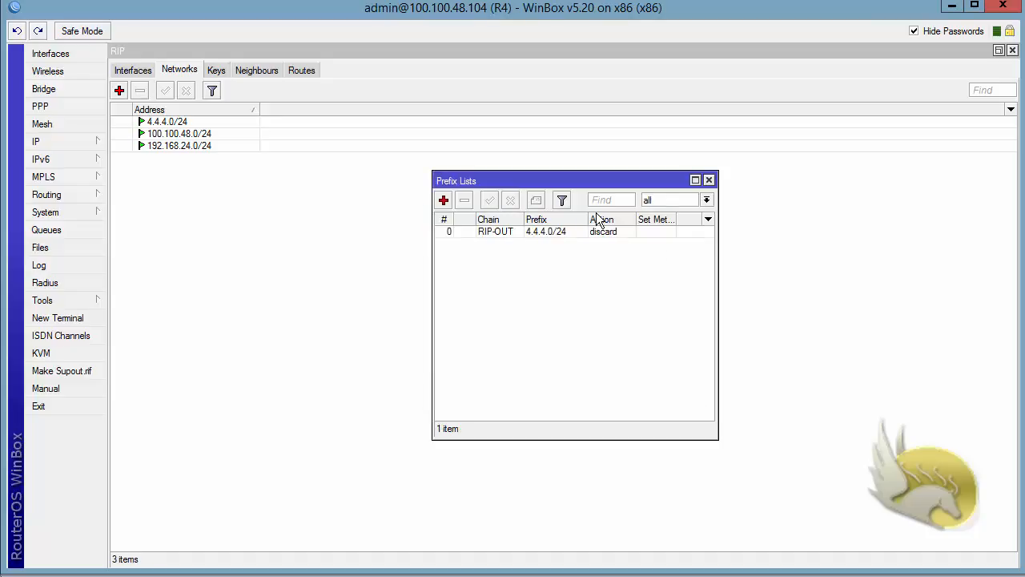
pyautogui.click(694, 181)
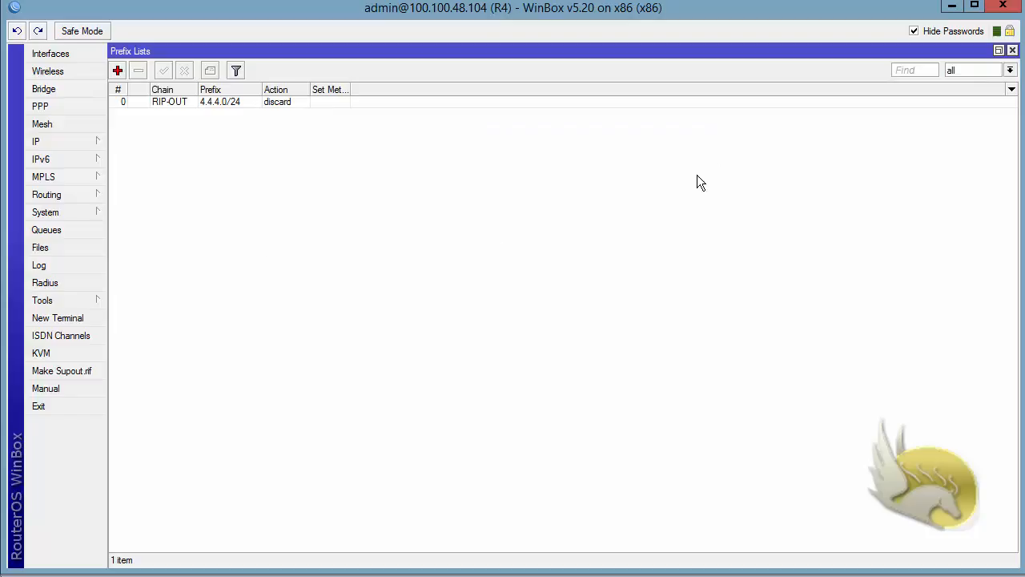
# - Start a new RIP interface entry on R4 and mark the e2 interface beside R4 on the network diagram
pyautogui.click(47, 198)
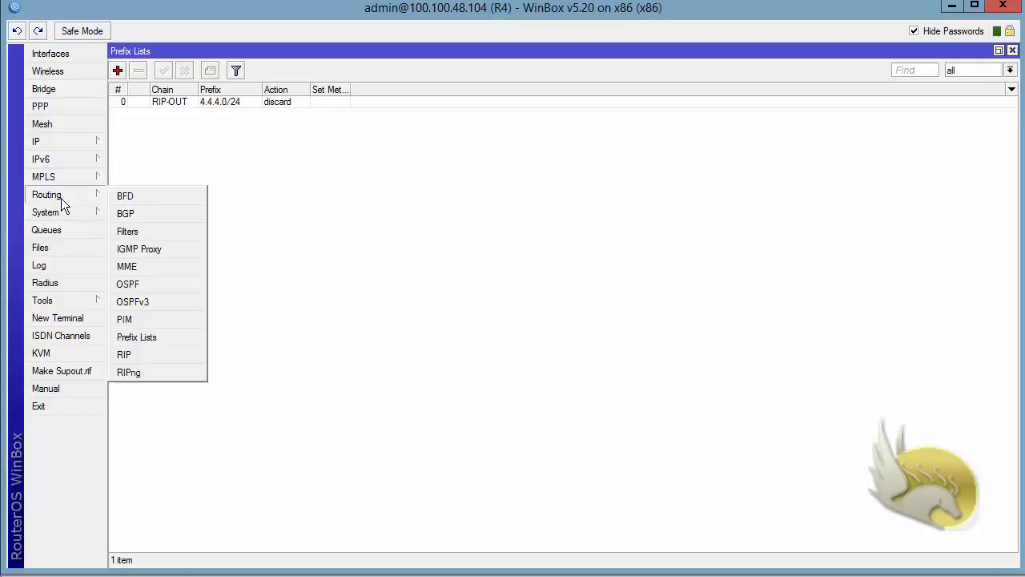
pyautogui.click(157, 355)
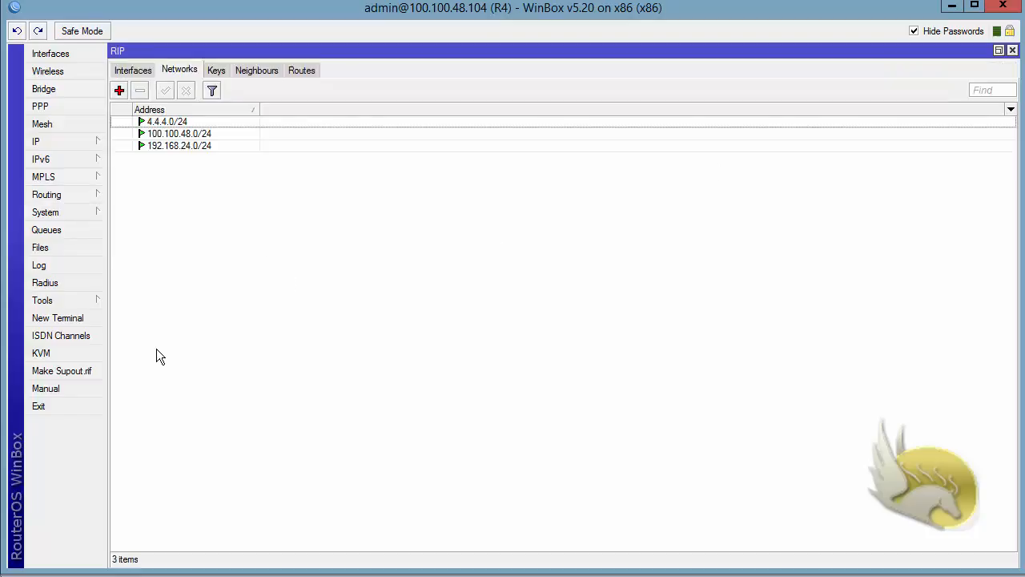
pyautogui.click(124, 70)
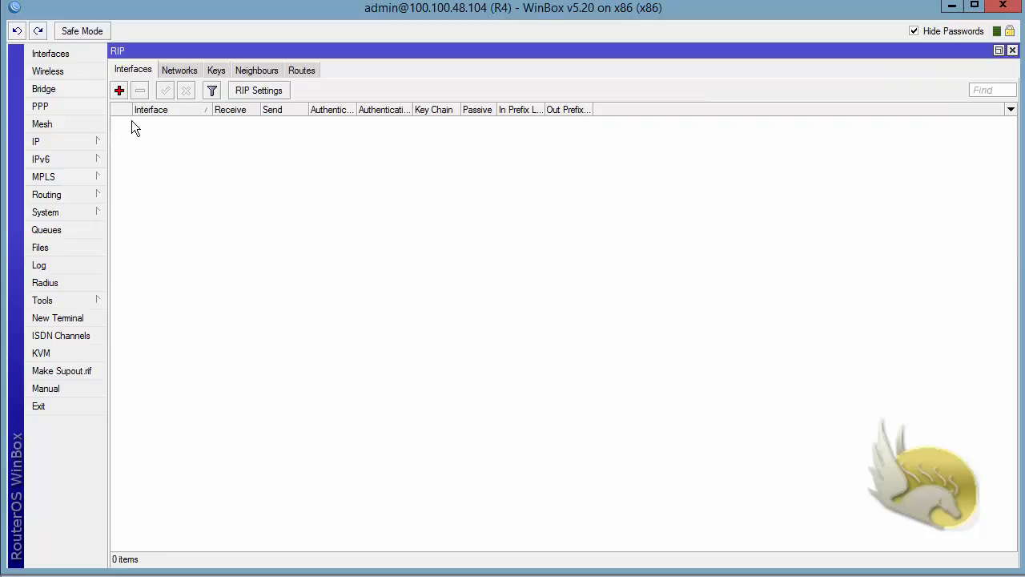
pyautogui.click(118, 91)
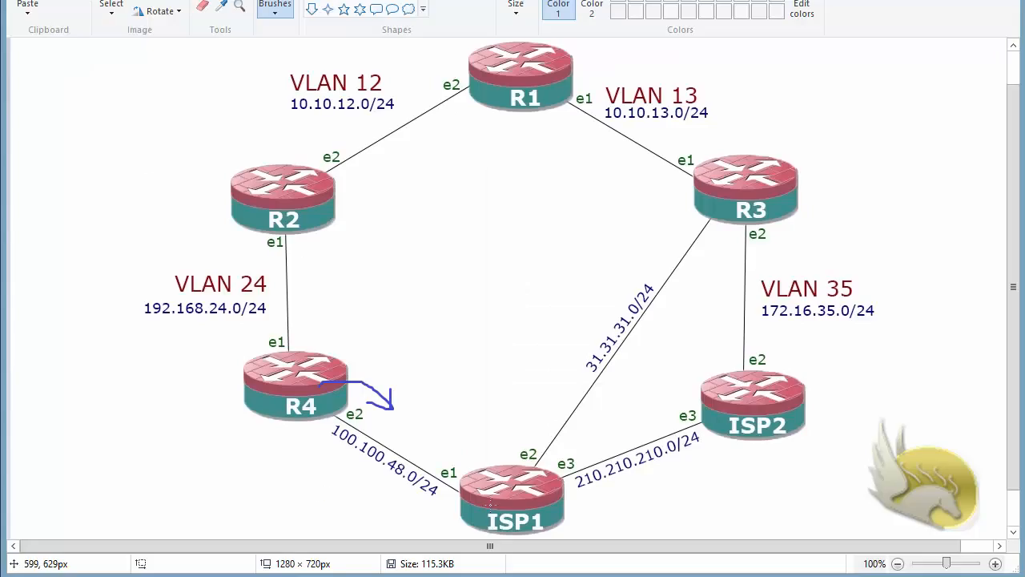
pyautogui.moveTo(368, 419)
pyautogui.mouseDown()
pyautogui.moveTo(347, 402)
pyautogui.moveTo(368, 423)
pyautogui.mouseUp()
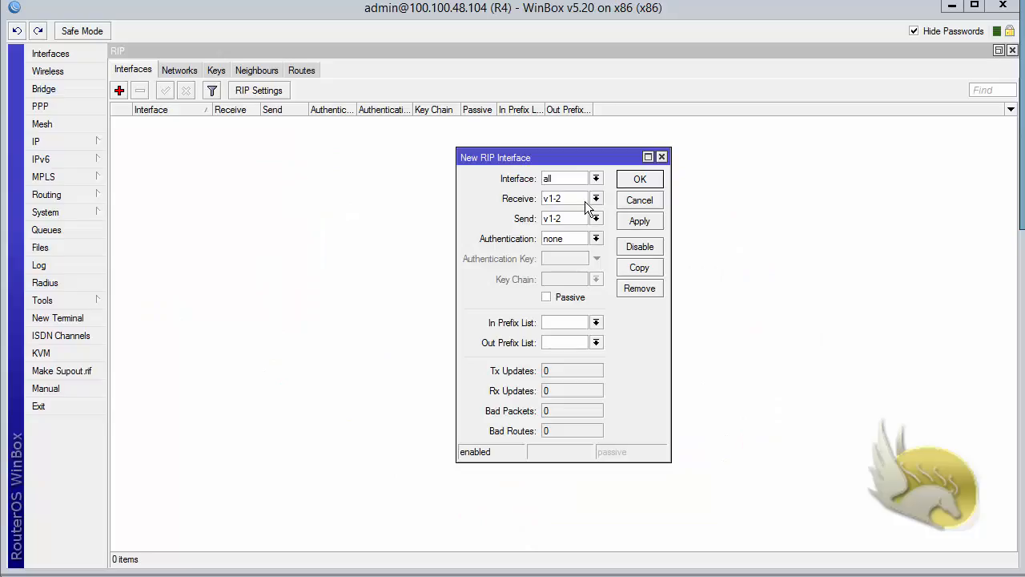
# - Set the new RIP interface to ether2 with RIP-OUT as its out prefix list, then apply and save it
pyautogui.click(594, 199)
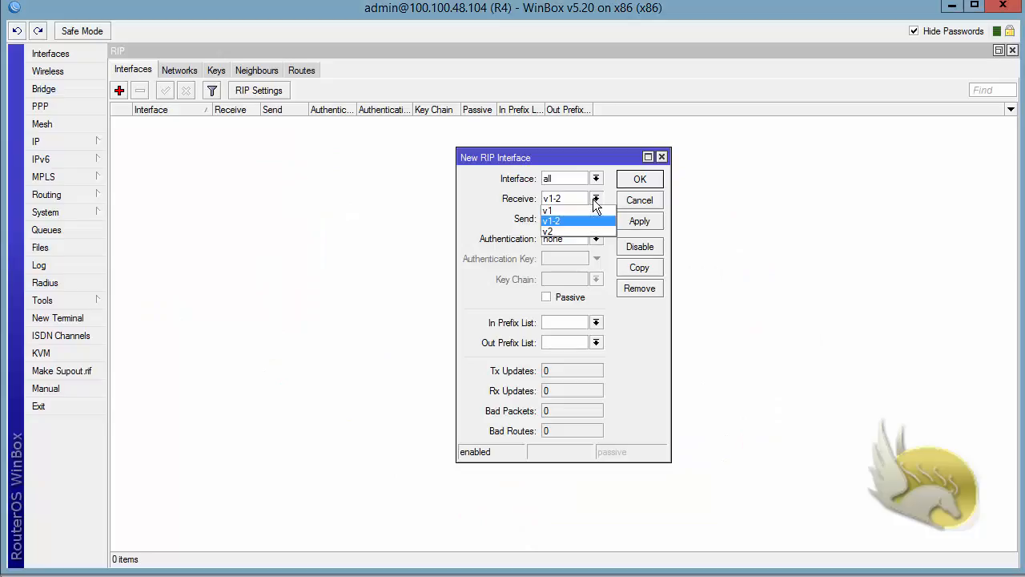
pyautogui.click(595, 198)
pyautogui.click(595, 177)
pyautogui.click(570, 209)
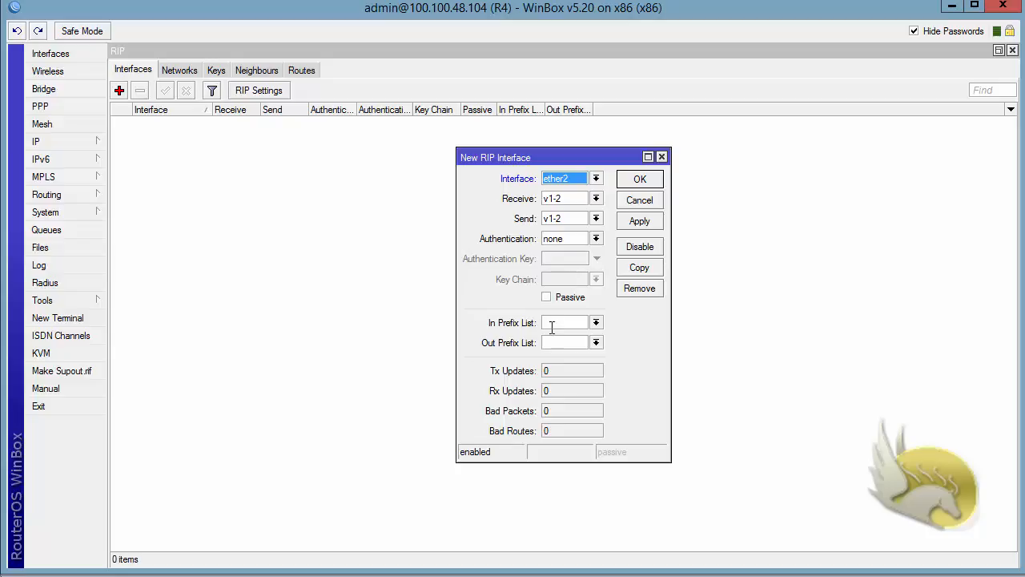
pyautogui.click(597, 342)
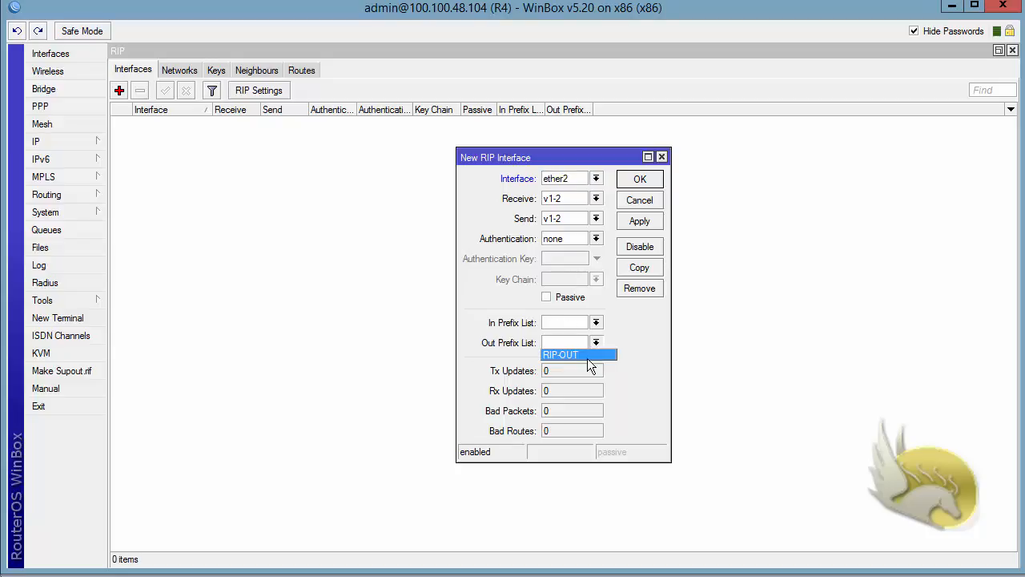
pyautogui.click(583, 356)
pyautogui.click(632, 221)
pyautogui.click(631, 180)
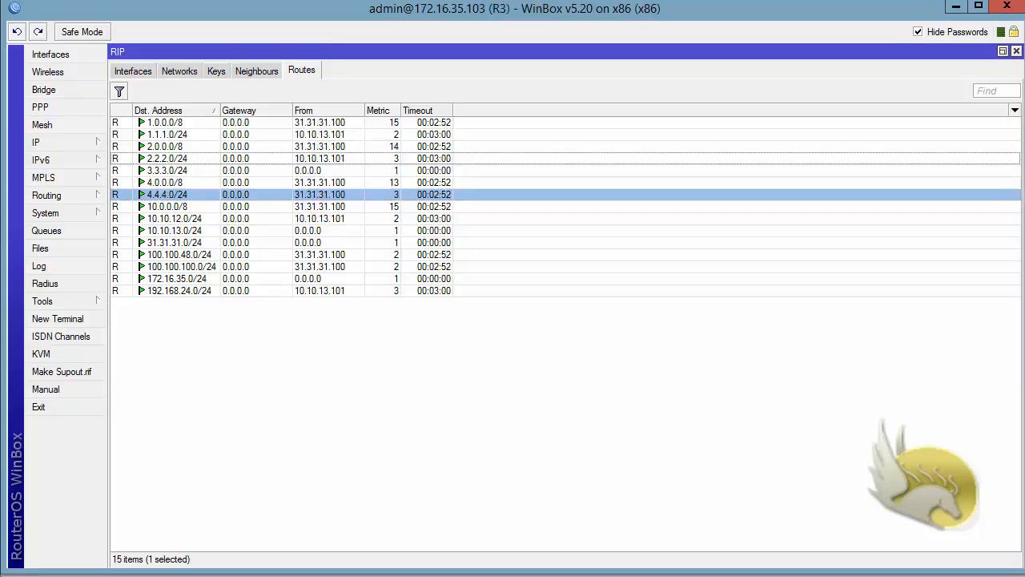
# - Examine which neighbour R3 learns the 4.4.4.0/24 route from in its RIP routes
pyautogui.click(317, 195)
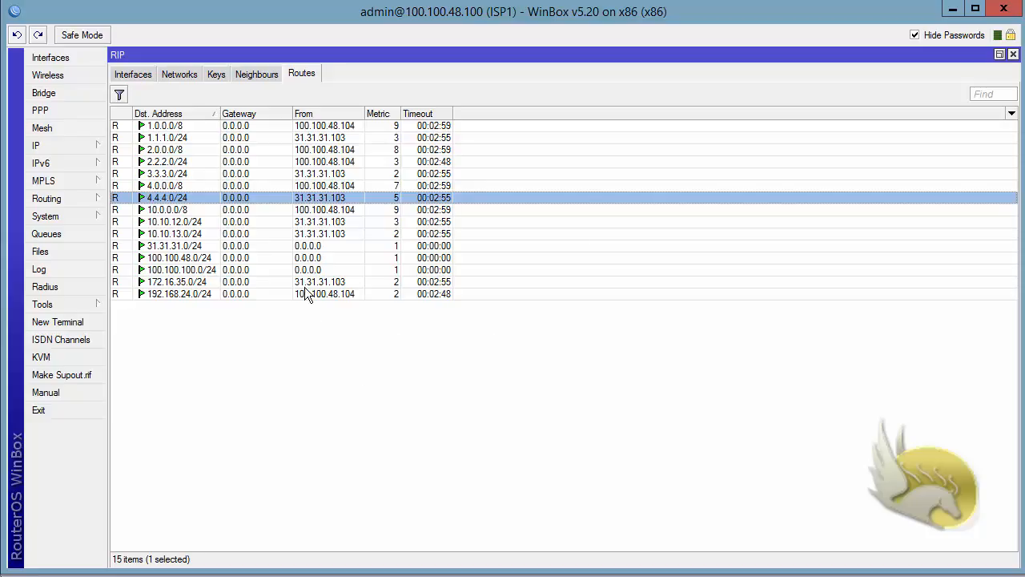
# - Open the RIP interface list on ISP1
pyautogui.click(134, 75)
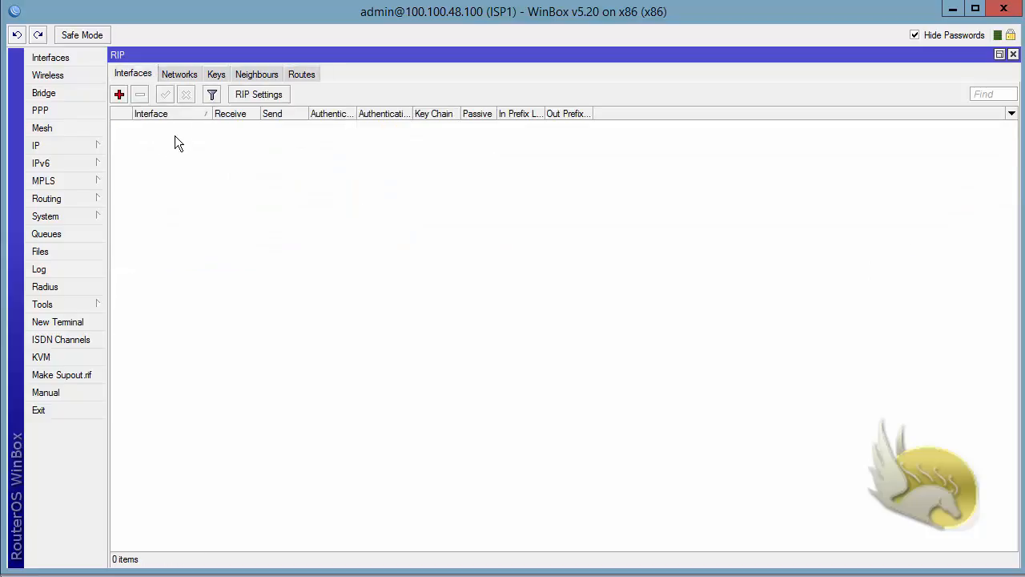